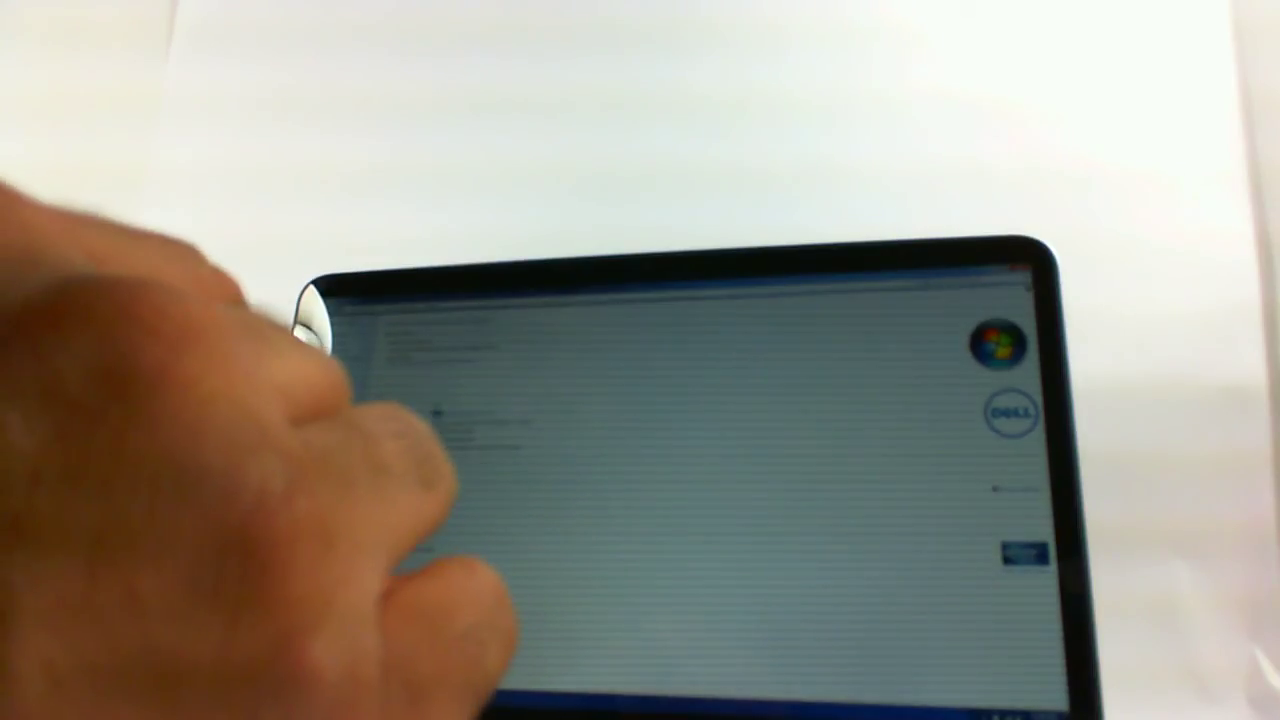
pyautogui.click(435, 425)
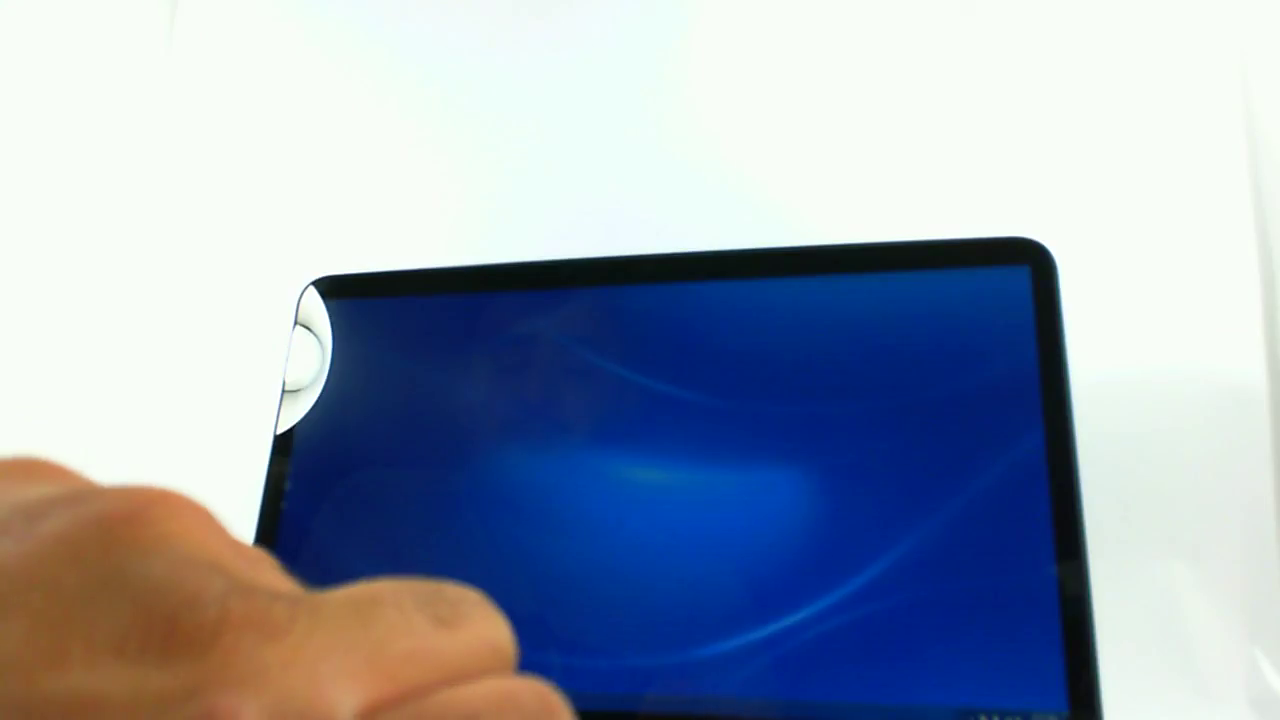
pyautogui.rightClick(290, 495)
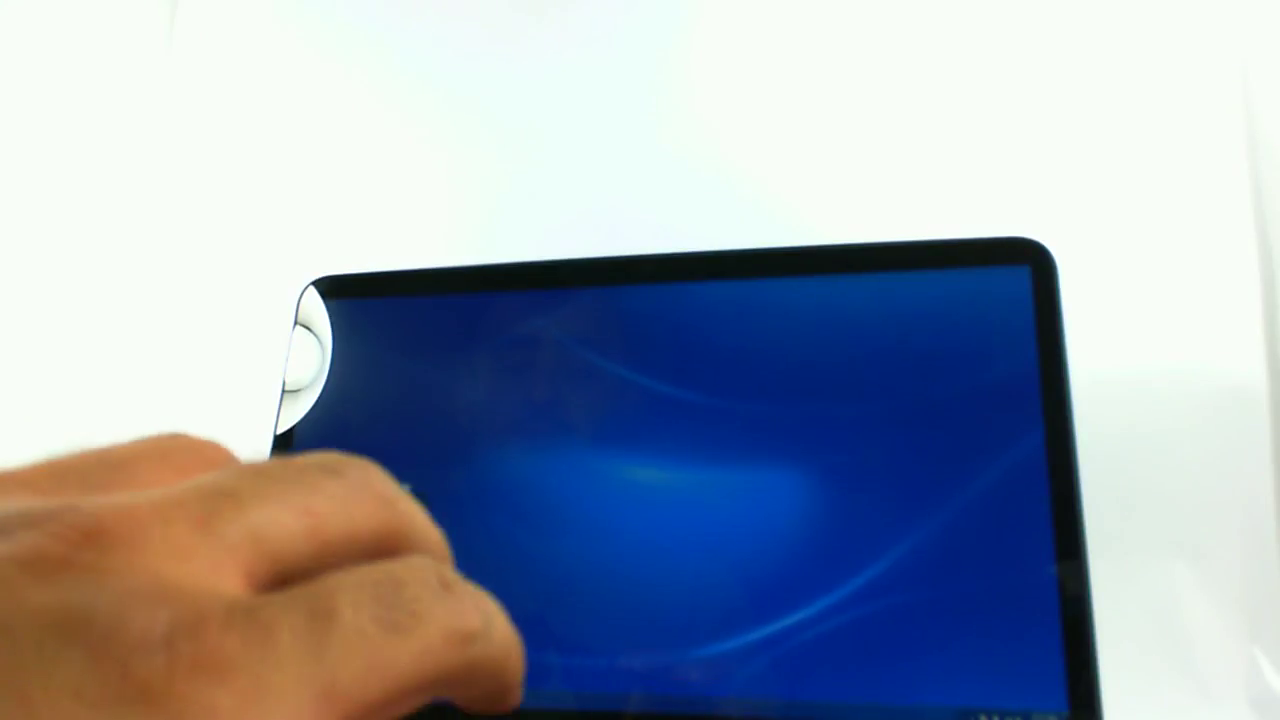